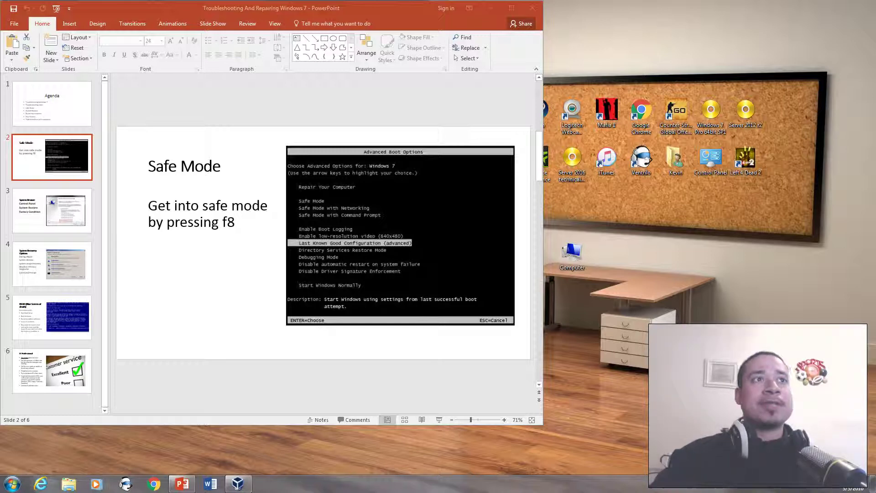
- Show slide 1, the Agenda slide with its seven bullet topics
{"action": "left_click", "coordinate": [52, 103]}
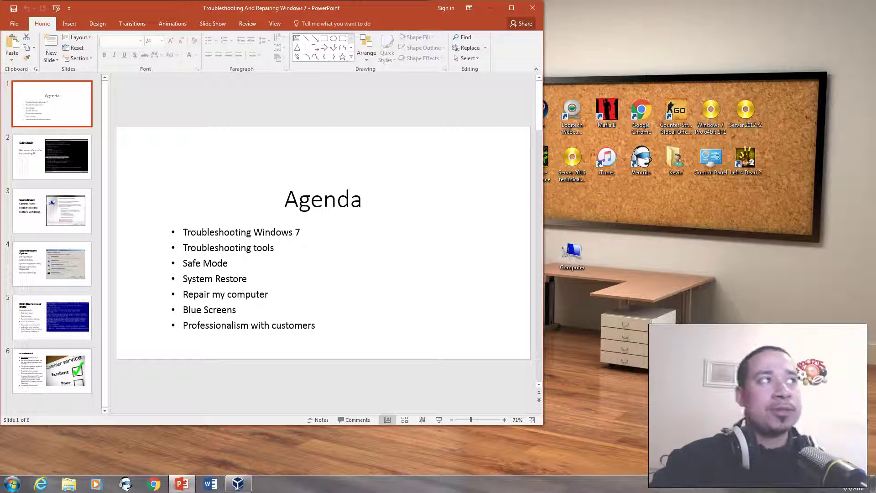
- Display slide 2, 'Safe Mode', about pressing f8 for Advanced Boot Options
{"action": "left_click", "coordinate": [52, 157]}
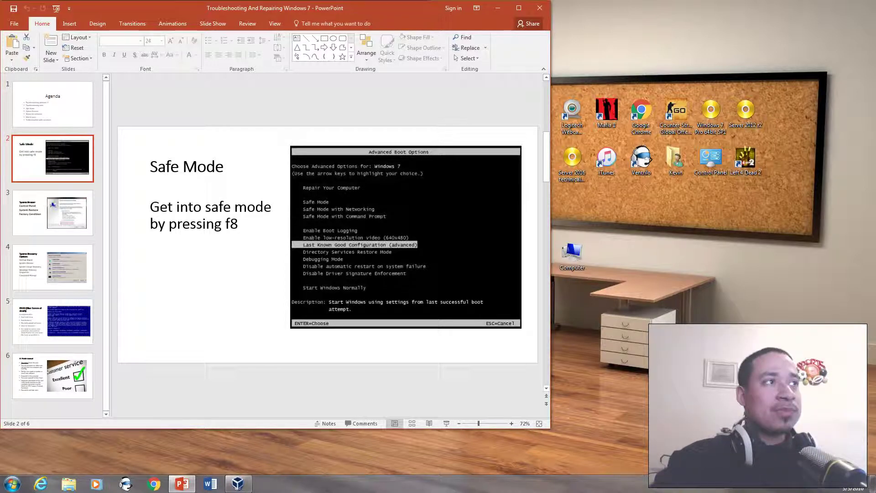
- Step from slide 3, 'System Restore', to slide 4, 'System Recovery Options'
{"action": "left_click", "coordinate": [53, 213]}
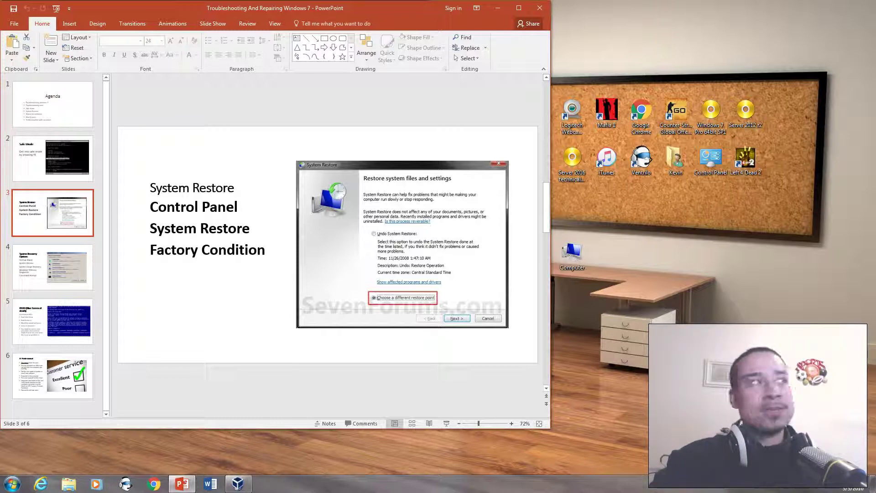
{"action": "left_click", "coordinate": [53, 267]}
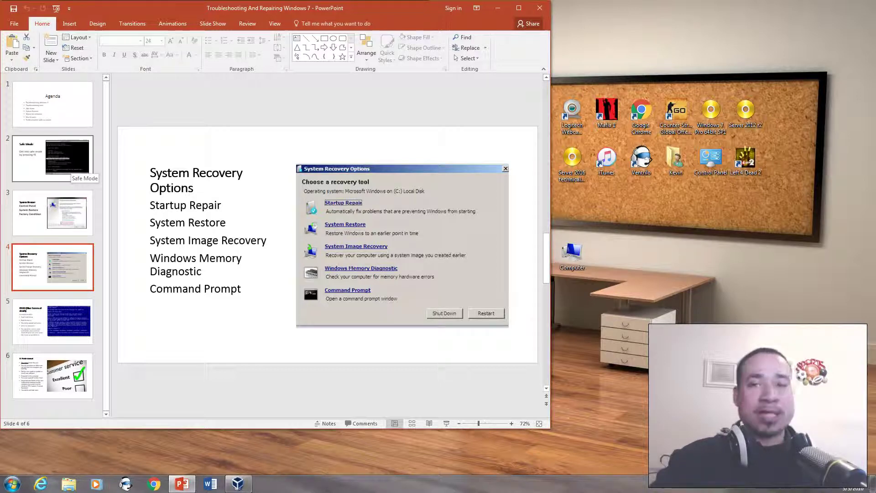
{"action": "left_click", "coordinate": [69, 172]}
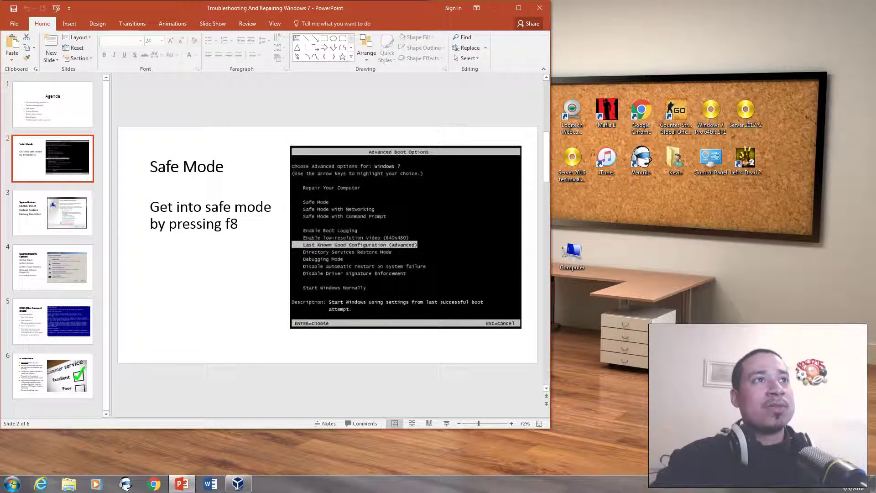
{"action": "left_click", "coordinate": [52, 268]}
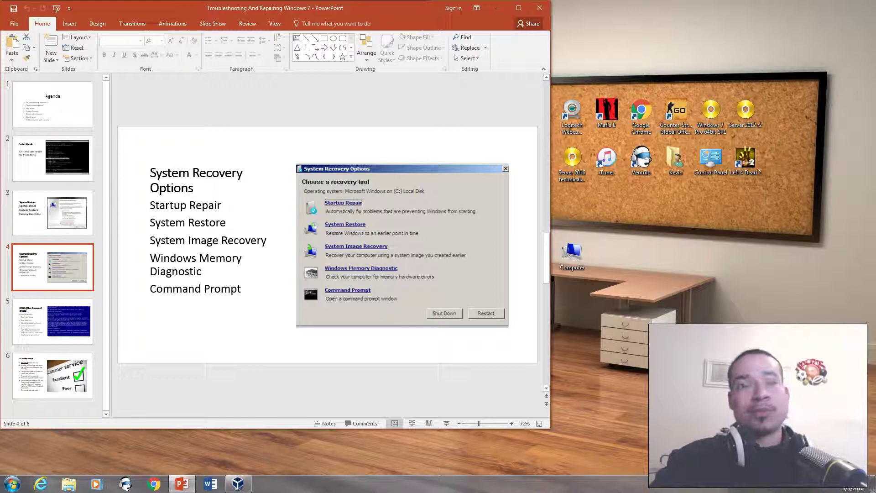
- Show slide 5, 'BSOD (Blue Screen of death)', after briefly revisiting the Safe Mode slide
{"action": "left_click", "coordinate": [53, 322]}
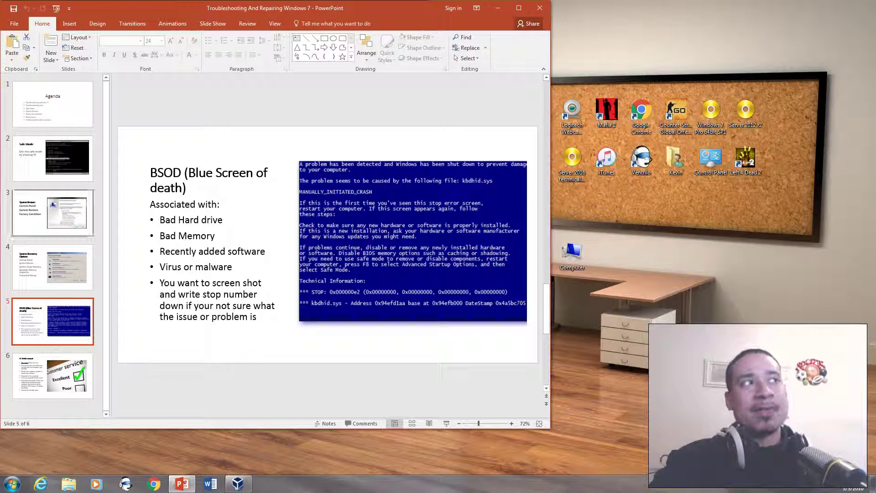
{"action": "left_click", "coordinate": [53, 158]}
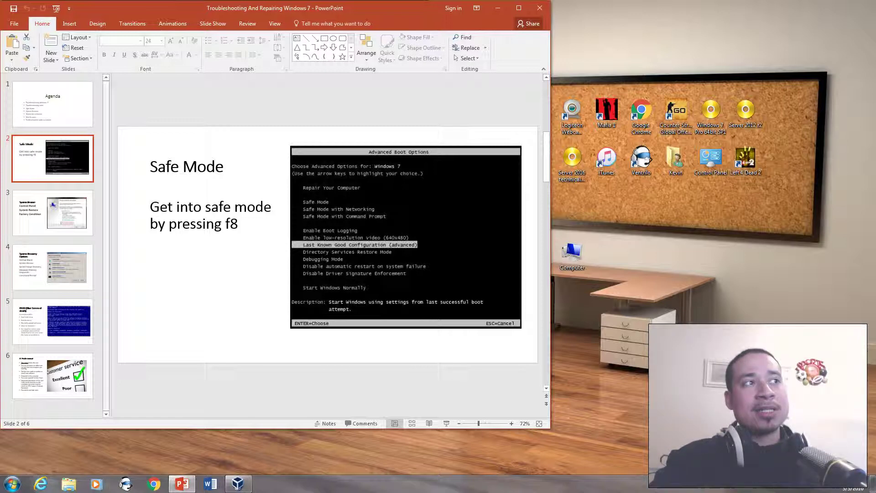
{"action": "left_click", "coordinate": [52, 321]}
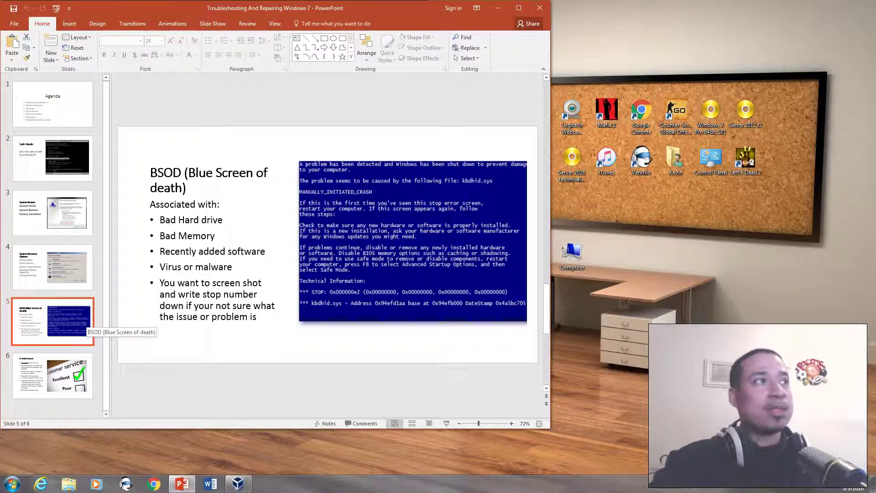
- On slide 6, highlight 'Empathic' and the line 'Try to put yourself in their shoes'
{"action": "left_click", "coordinate": [55, 374]}
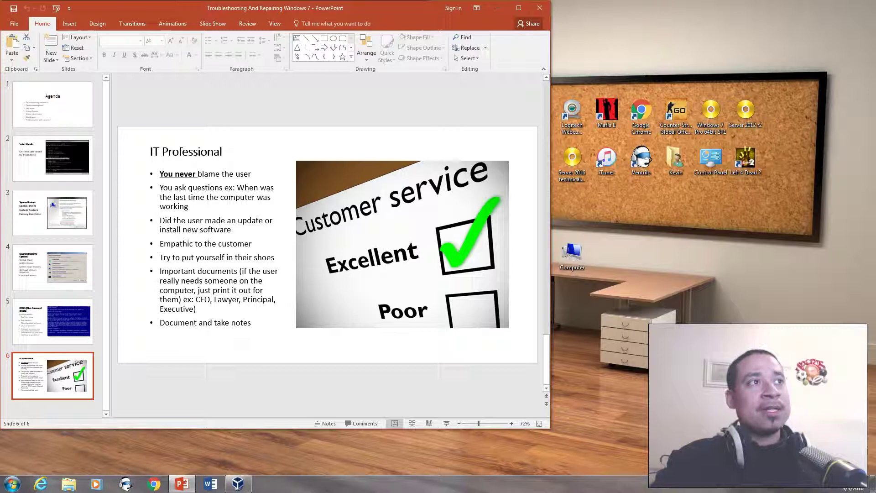
{"action": "double_click", "coordinate": [177, 243]}
{"action": "left_click", "coordinate": [220, 243]}
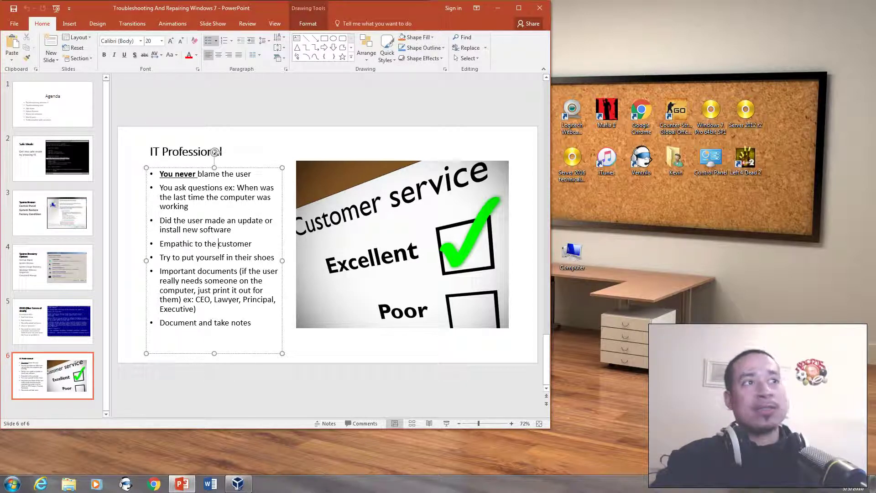
{"action": "left_click", "coordinate": [319, 388]}
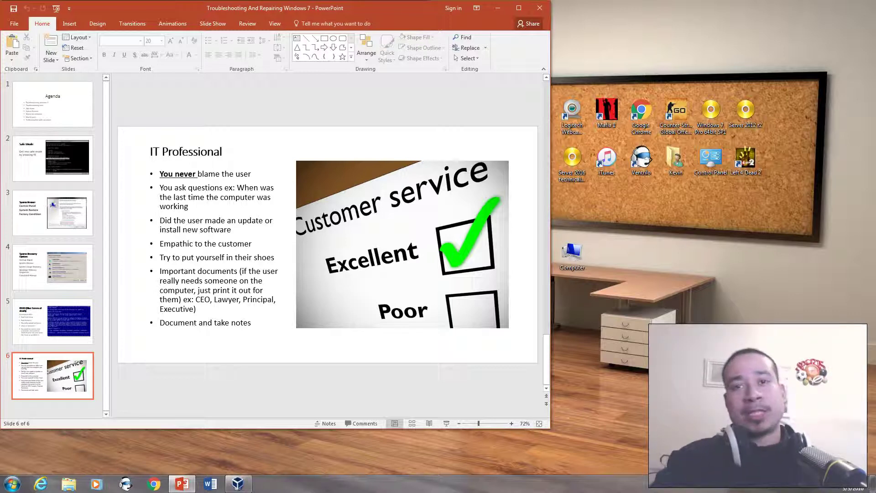
{"action": "left_click", "coordinate": [162, 258]}
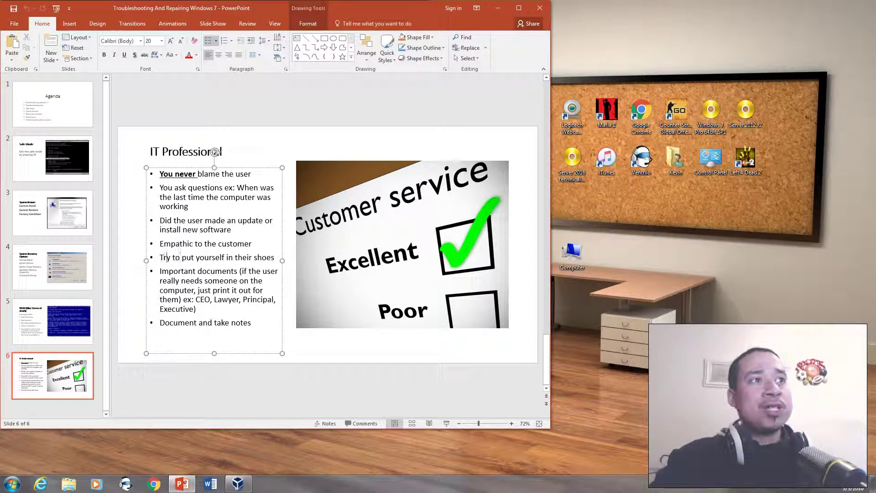
{"action": "left_click_drag", "start_coordinate": [159, 257], "coordinate": [276, 258]}
{"action": "key", "text": "Escape"}
{"action": "key", "text": "Escape"}
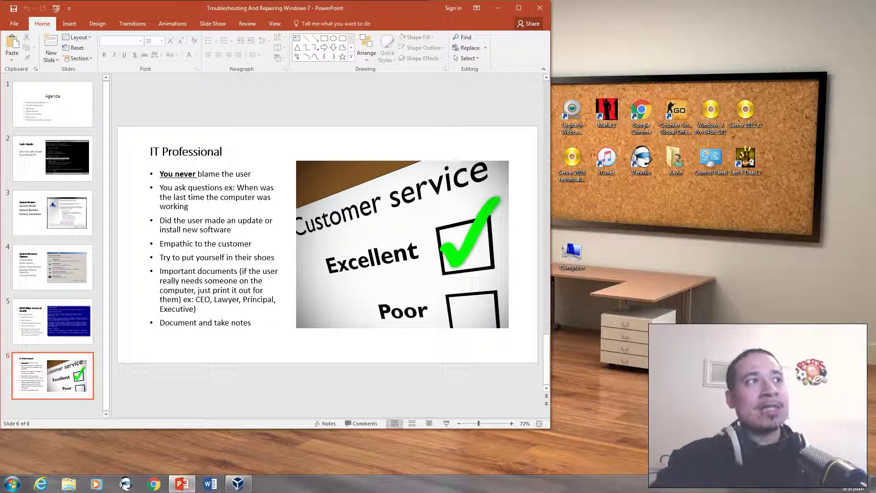
- Highlight the phrases 'needs someone on' and 'Document and take notes' on slide 6
{"action": "left_click", "coordinate": [181, 281]}
{"action": "left_click_drag", "start_coordinate": [181, 281], "coordinate": [251, 280]}
{"action": "left_click", "coordinate": [250, 281]}
{"action": "key", "text": "Escape"}
{"action": "key", "text": "Escape"}
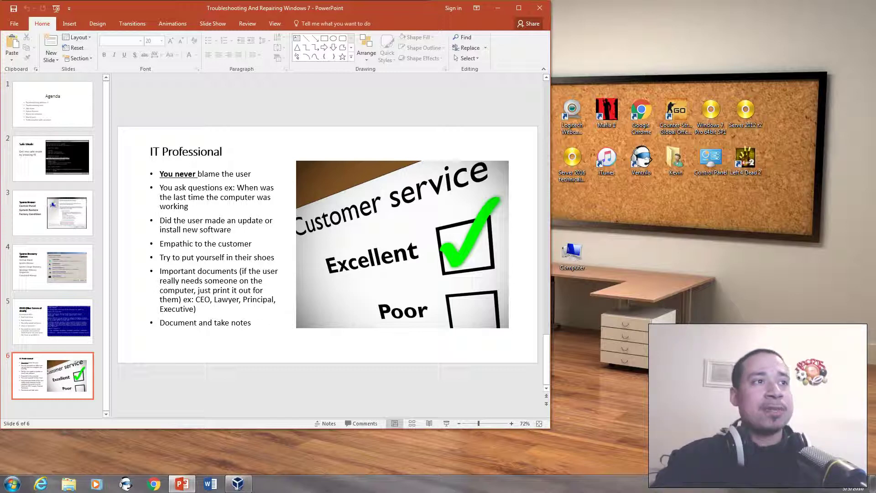
{"action": "left_click", "coordinate": [178, 322]}
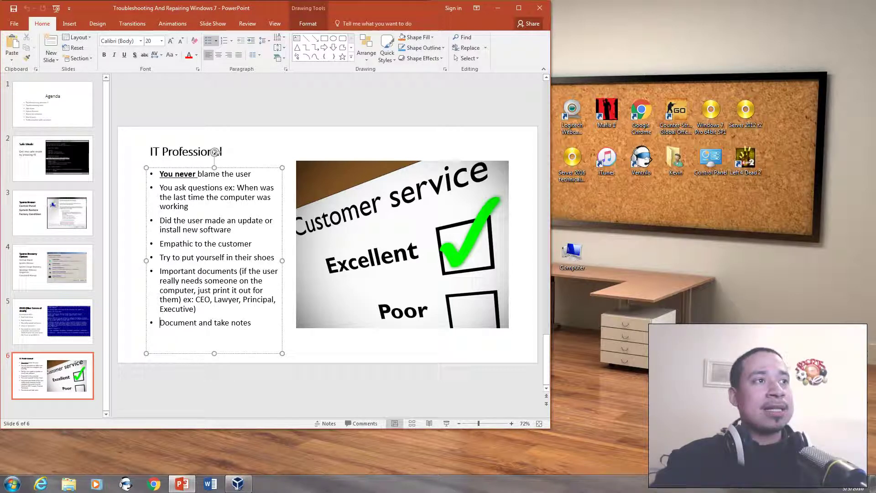
{"action": "left_click_drag", "start_coordinate": [159, 322], "coordinate": [253, 323]}
{"action": "key", "text": "Escape"}
{"action": "key", "text": "Escape"}
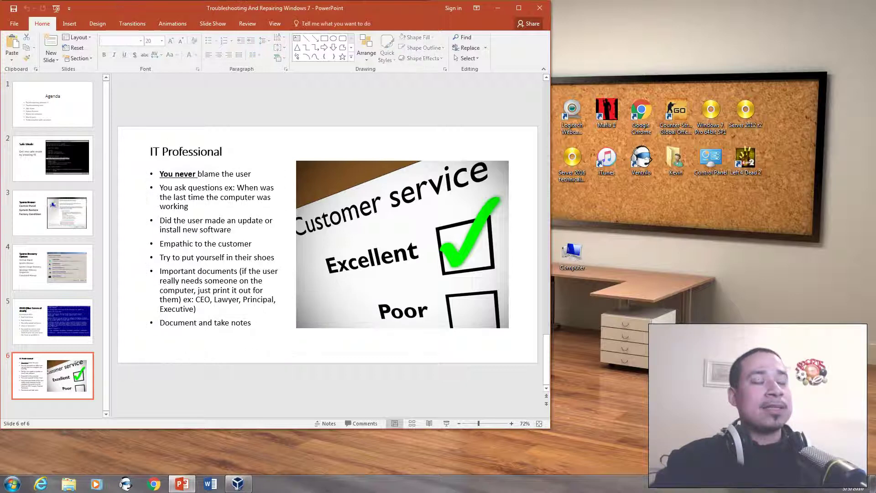
{"action": "left_click_drag", "start_coordinate": [160, 323], "coordinate": [253, 323]}
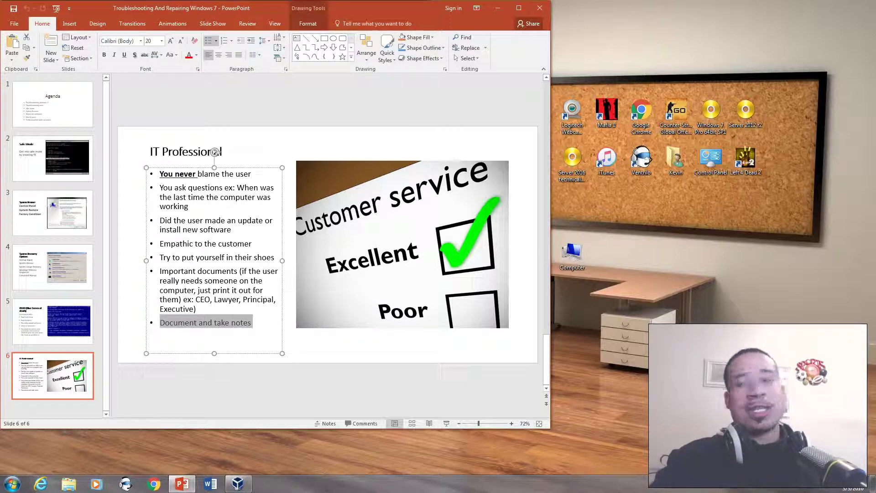
{"action": "key", "text": "Escape"}
{"action": "key", "text": "Escape"}
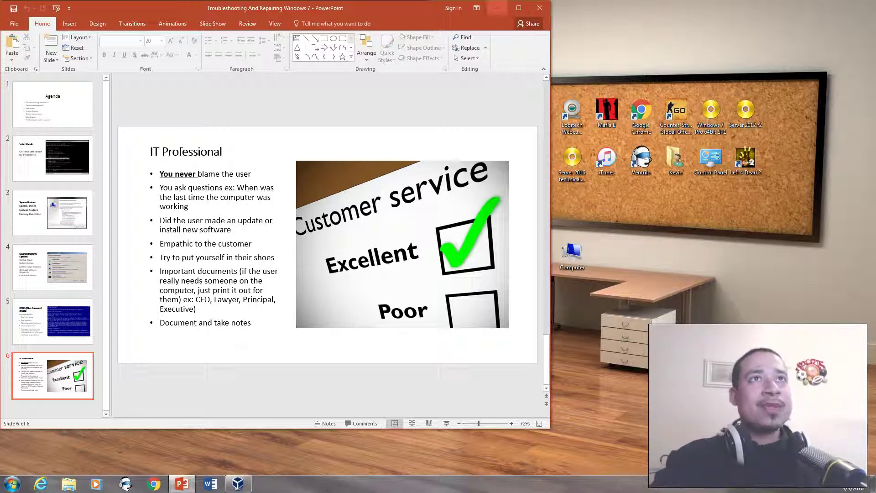
- Minimize PowerPoint and postpone the VM's Windows Update restart by 1 hour
{"action": "left_click", "coordinate": [498, 8]}
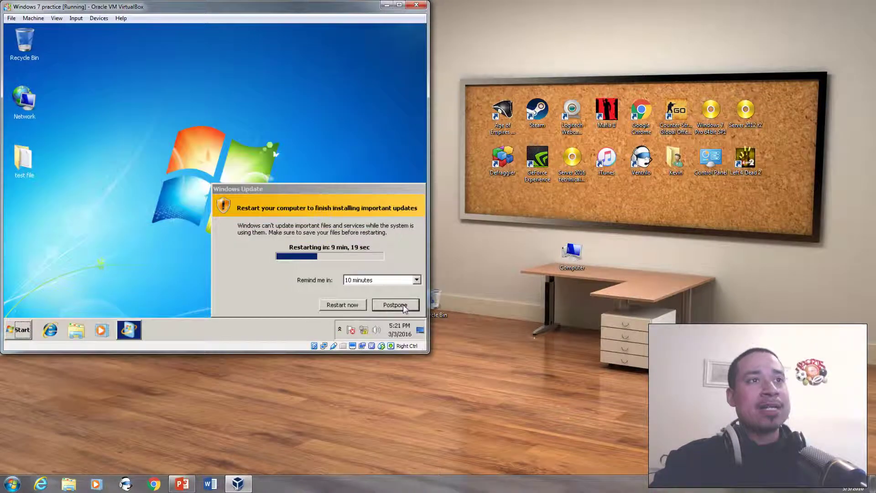
{"action": "left_click", "coordinate": [396, 281]}
{"action": "left_click", "coordinate": [389, 297]}
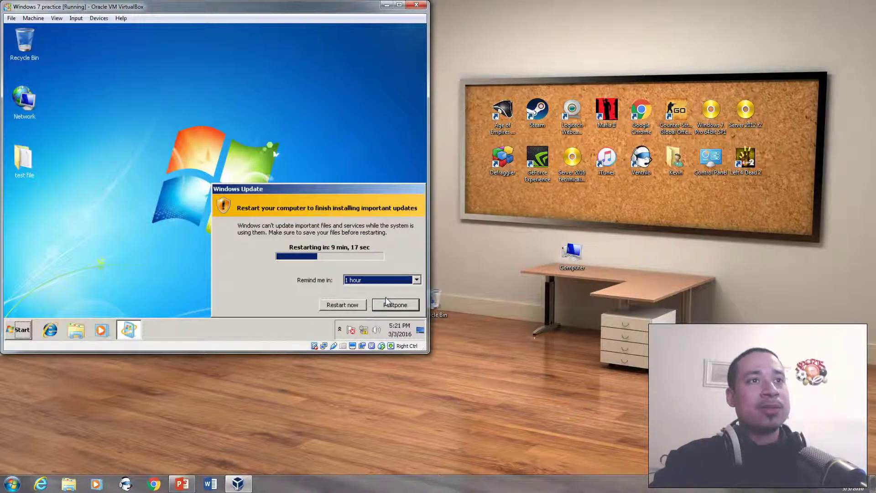
{"action": "left_click", "coordinate": [395, 306]}
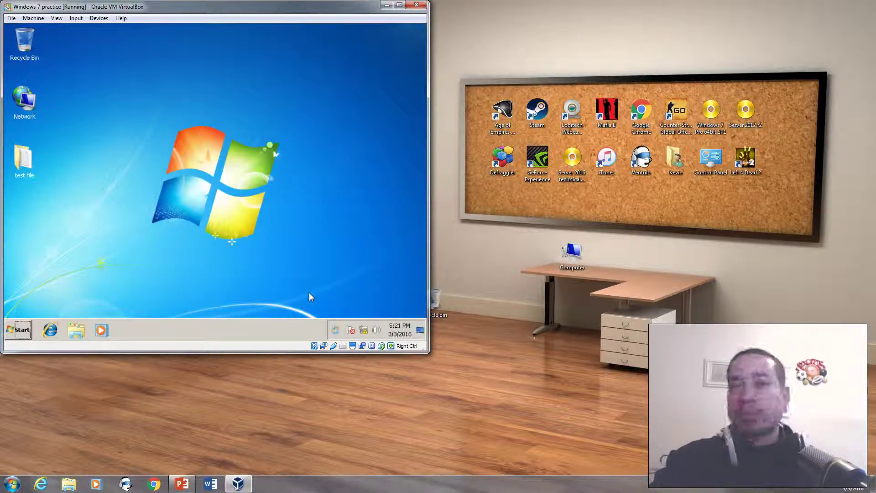
- End the csrss.exe process in the guest Task Manager, abandoning unsaved data, causing STOP 0x000000F4
{"action": "right_click", "coordinate": [396, 325]}
{"action": "left_click", "coordinate": [386, 297]}
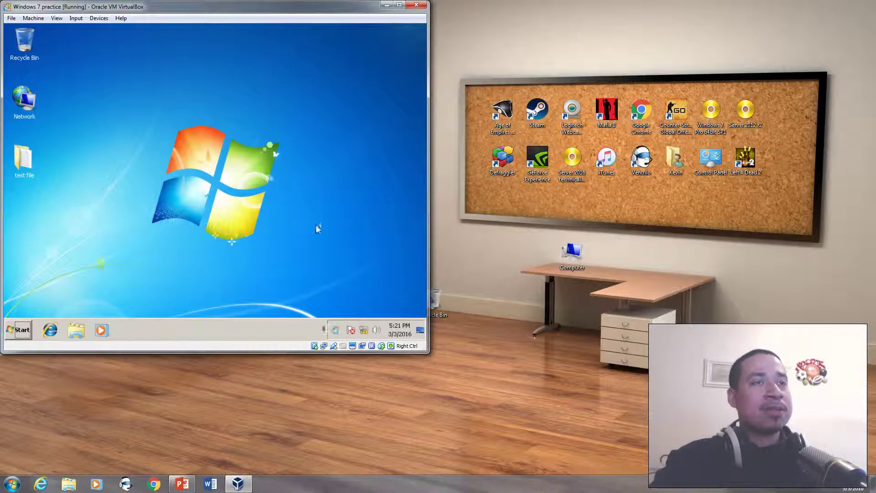
{"action": "left_click", "coordinate": [171, 59]}
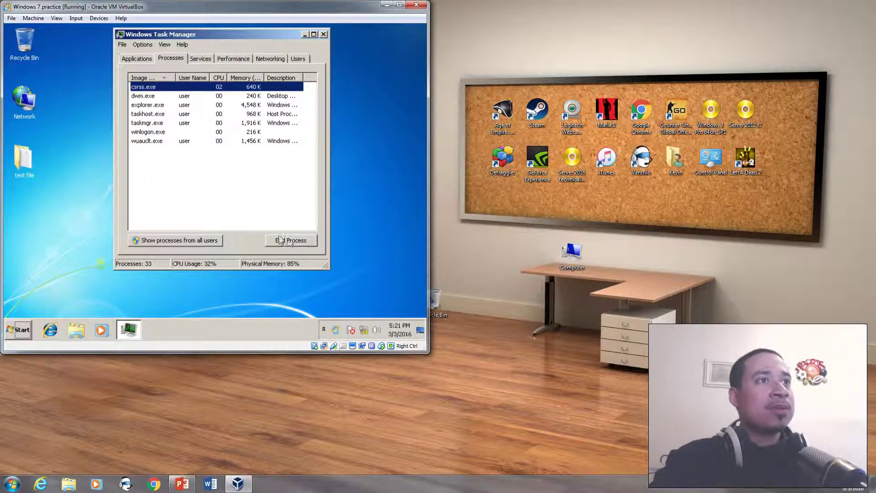
{"action": "left_click", "coordinate": [201, 241]}
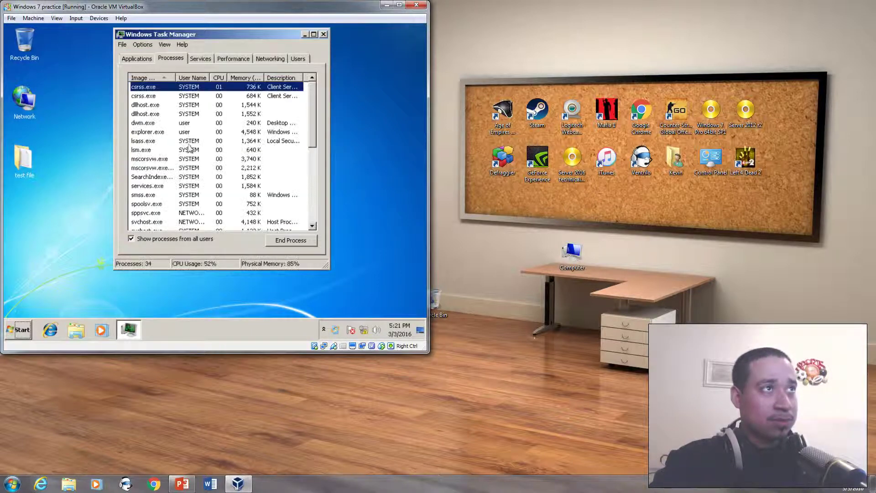
{"action": "left_click", "coordinate": [156, 96]}
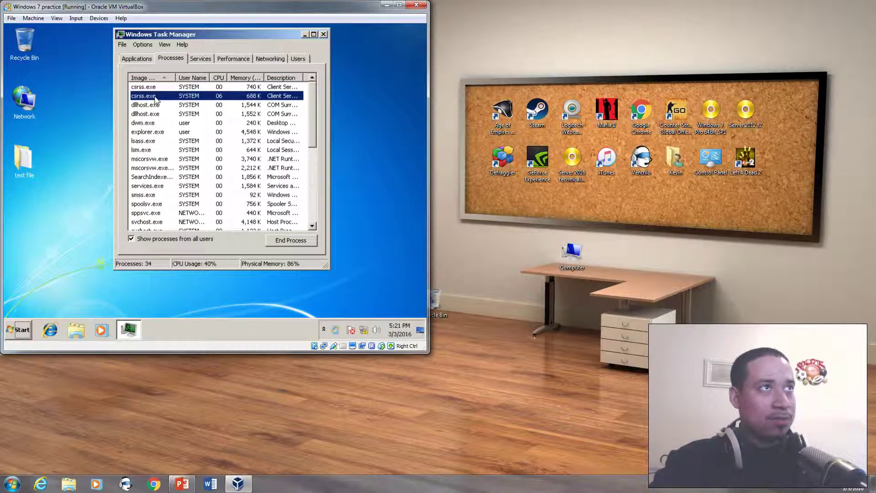
{"action": "left_click", "coordinate": [280, 240]}
{"action": "left_click", "coordinate": [162, 189]}
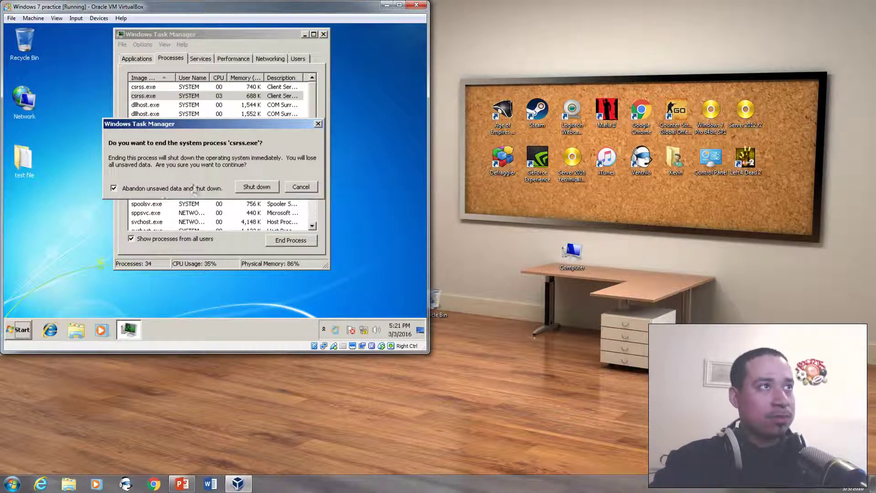
{"action": "left_click", "coordinate": [256, 188]}
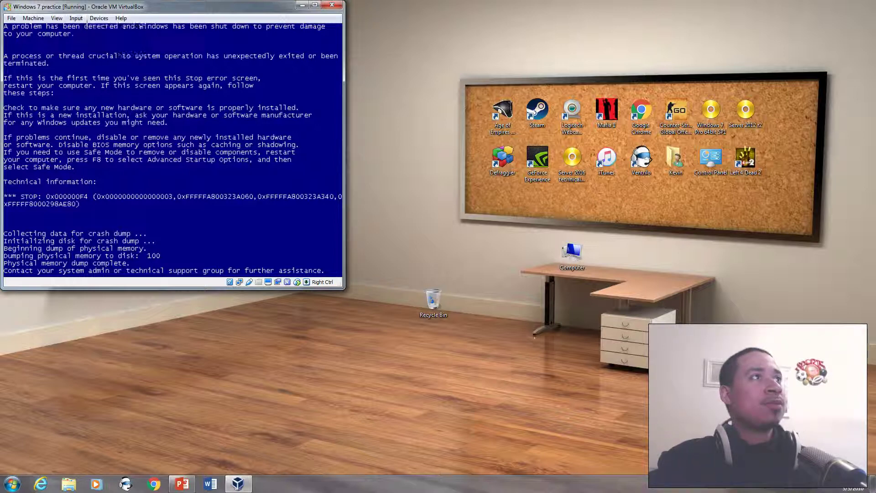
- Close the crashed 'Windows 7 practice' VM window, choosing to power off the machine
{"action": "left_click", "coordinate": [76, 18]}
{"action": "mouse_move", "coordinate": [93, 29]}
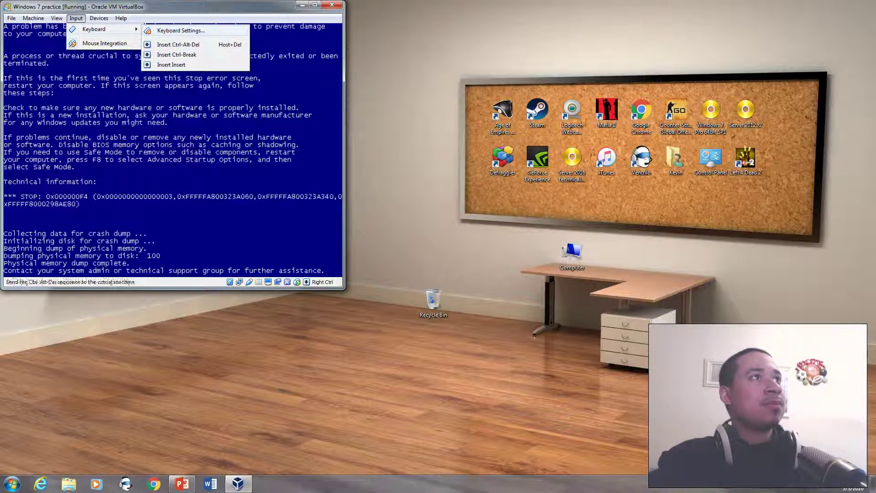
{"action": "left_click", "coordinate": [178, 45]}
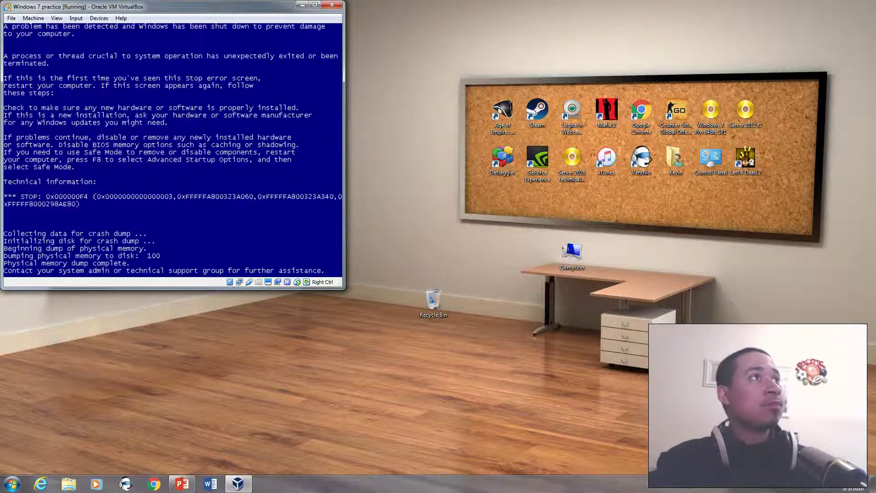
{"action": "left_click", "coordinate": [332, 5]}
{"action": "left_click", "coordinate": [168, 174]}
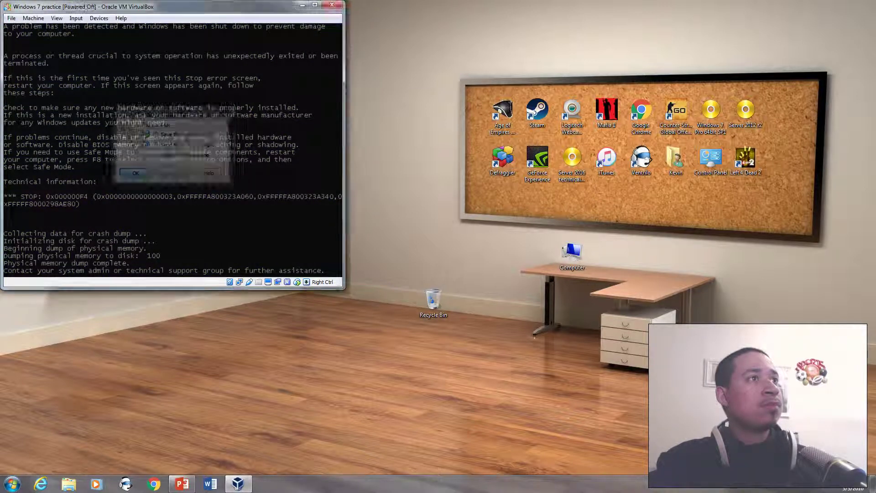
- Start 'Windows 7 practice' from VirtualBox Manager and boot it into Safe Mode via F8
{"action": "double_click", "coordinate": [224, 64]}
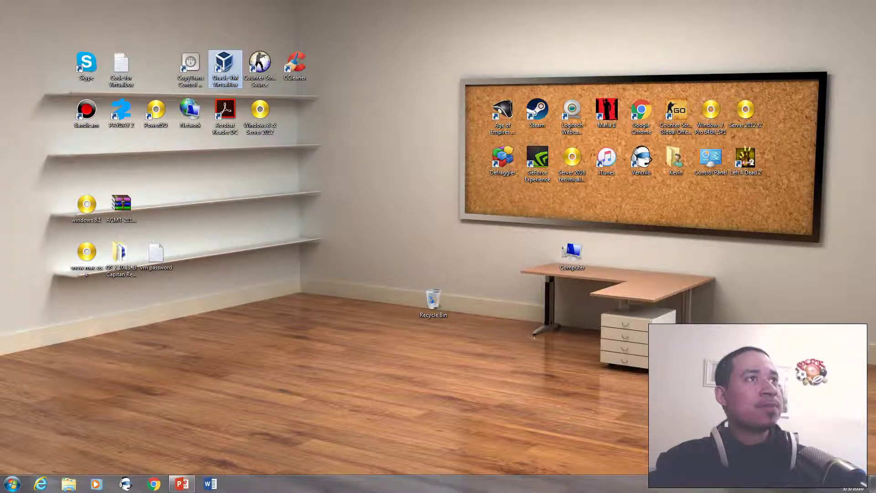
{"action": "left_click", "coordinate": [122, 91]}
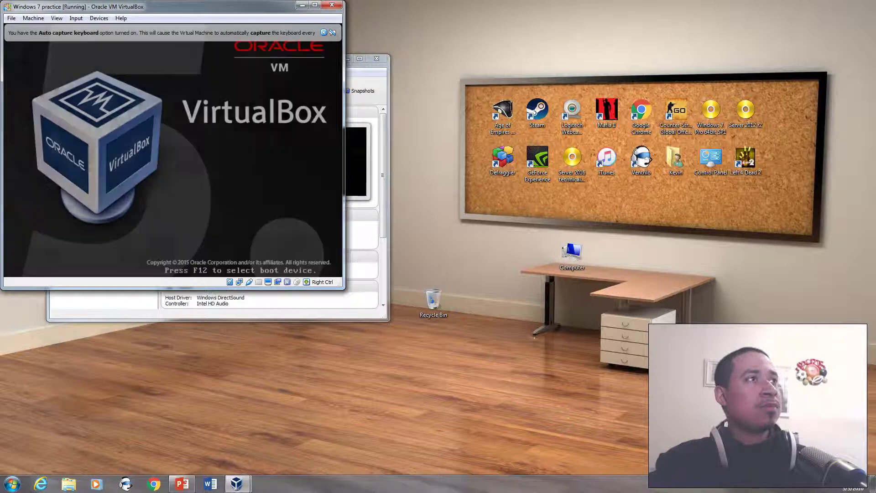
{"action": "key", "text": "F8"}
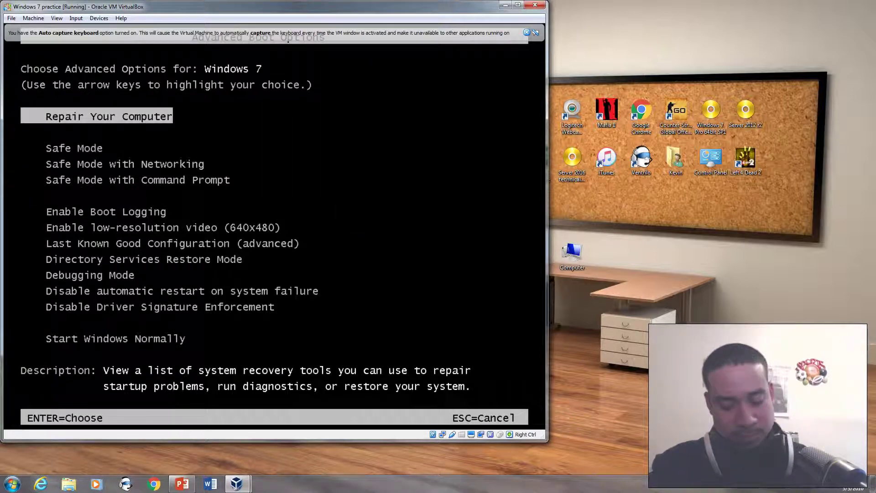
{"action": "key", "text": "Down"}
{"action": "key", "text": "Return"}
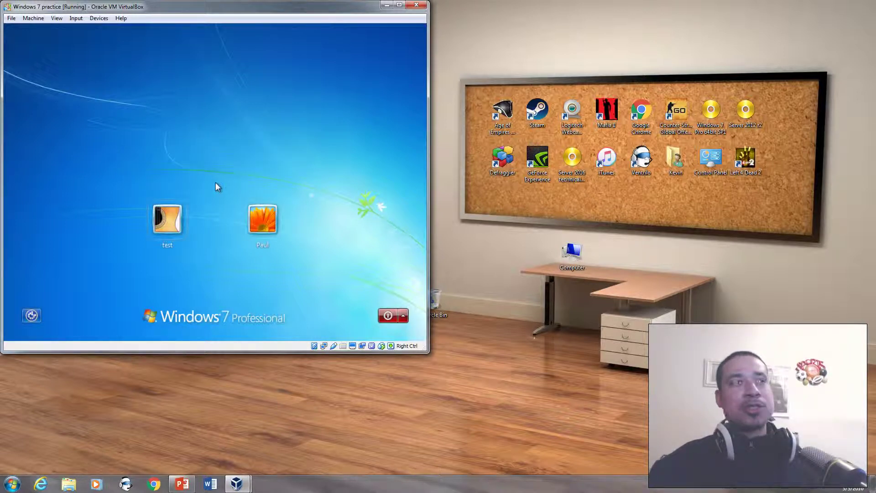
- Sign in to the second user account by entering its password
{"action": "left_click", "coordinate": [276, 223]}
{"action": "type", "text": "Pa$$w0rd"}
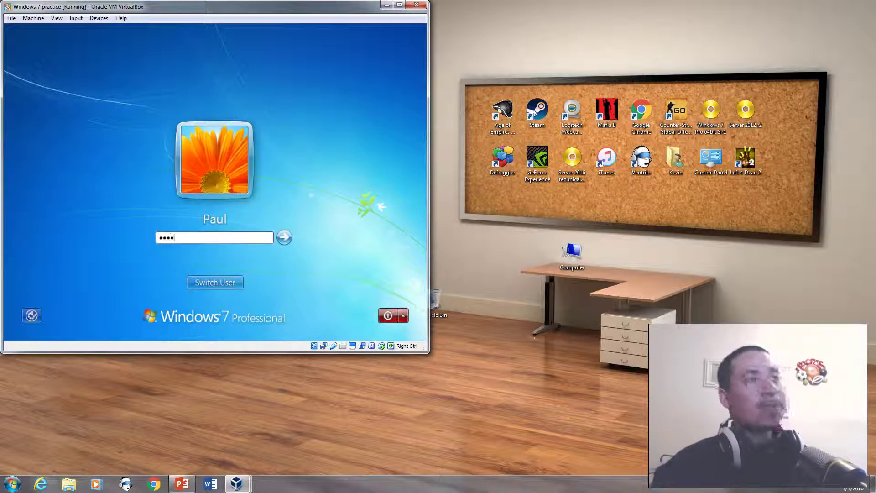
{"action": "key", "text": "Return"}
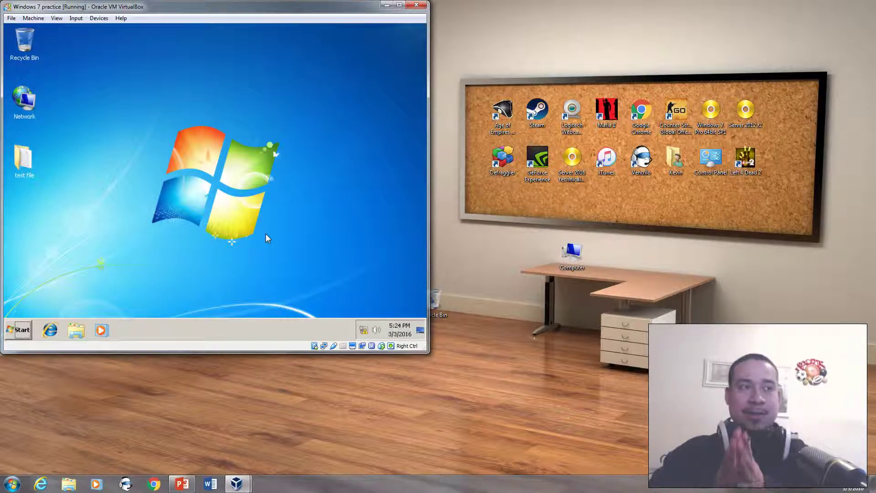
- Shut down the Windows 7 guest from its Start menu and close VirtualBox Manager
{"action": "left_click", "coordinate": [18, 330]}
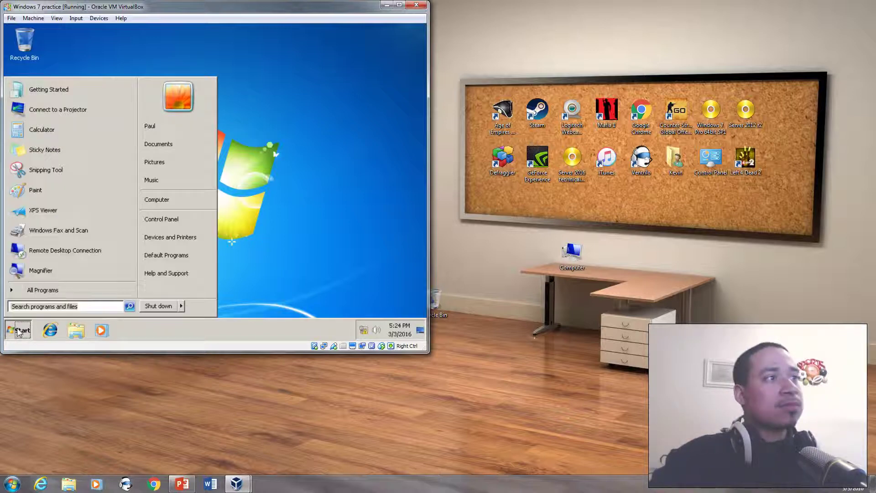
{"action": "left_click", "coordinate": [155, 306]}
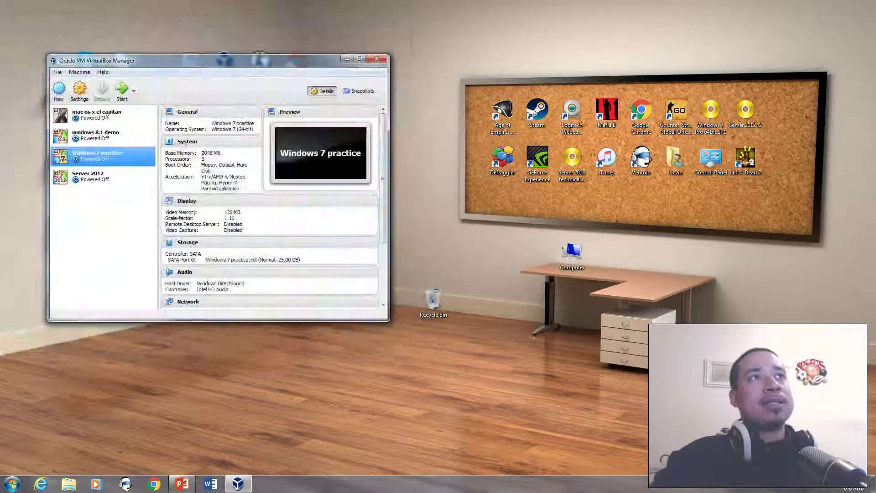
{"action": "key", "text": "alt+F4"}
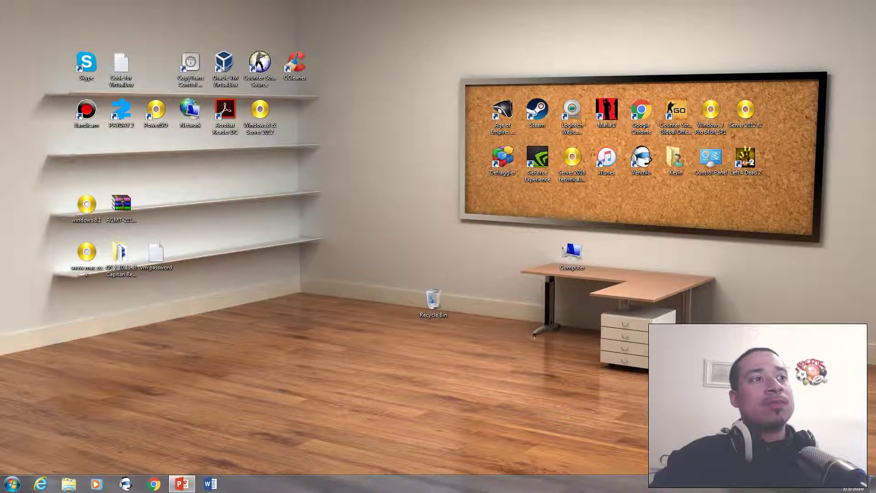
- Restore PowerPoint from the taskbar and settle on slide 6, "IT Professional", after glancing at the BSOD slide
{"action": "left_click", "coordinate": [182, 483]}
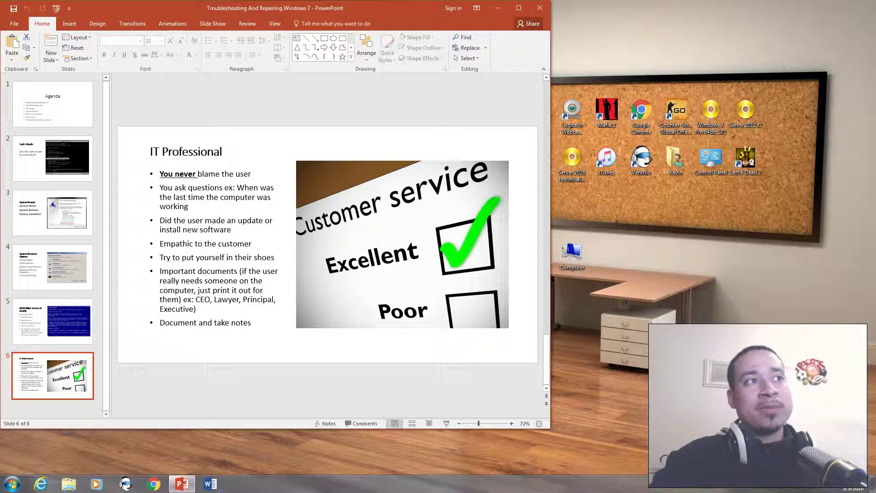
{"action": "key", "text": "Up"}
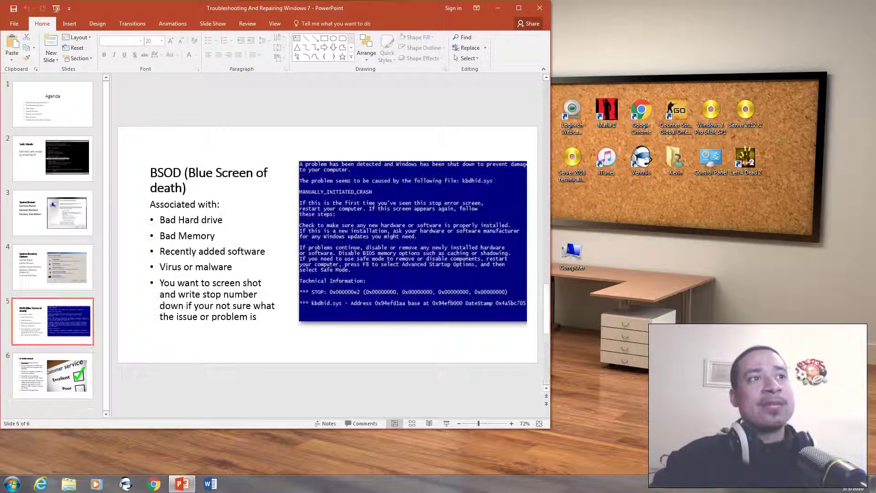
{"action": "key", "text": "Down"}
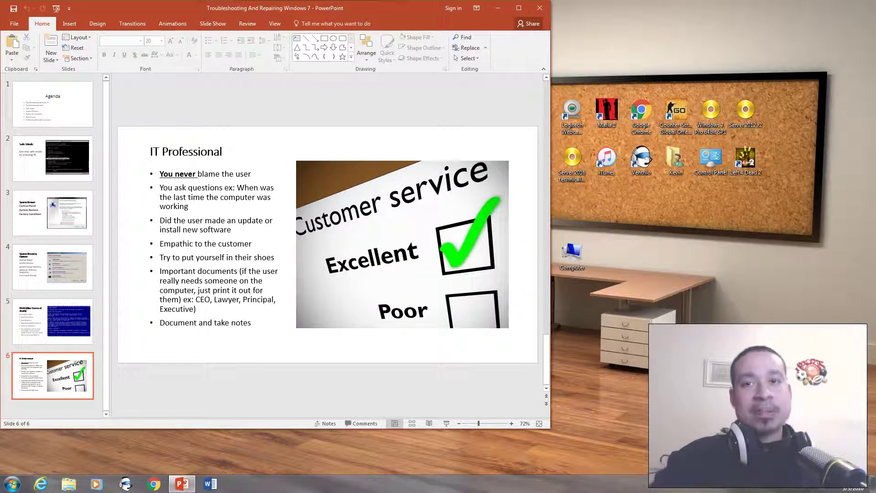